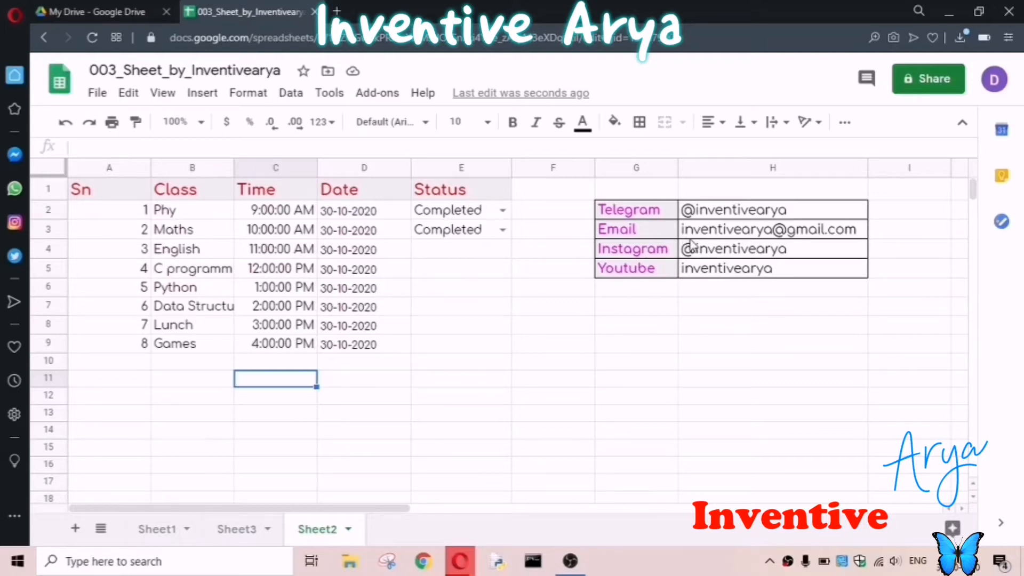
{"action": "key", "text": "Right"}
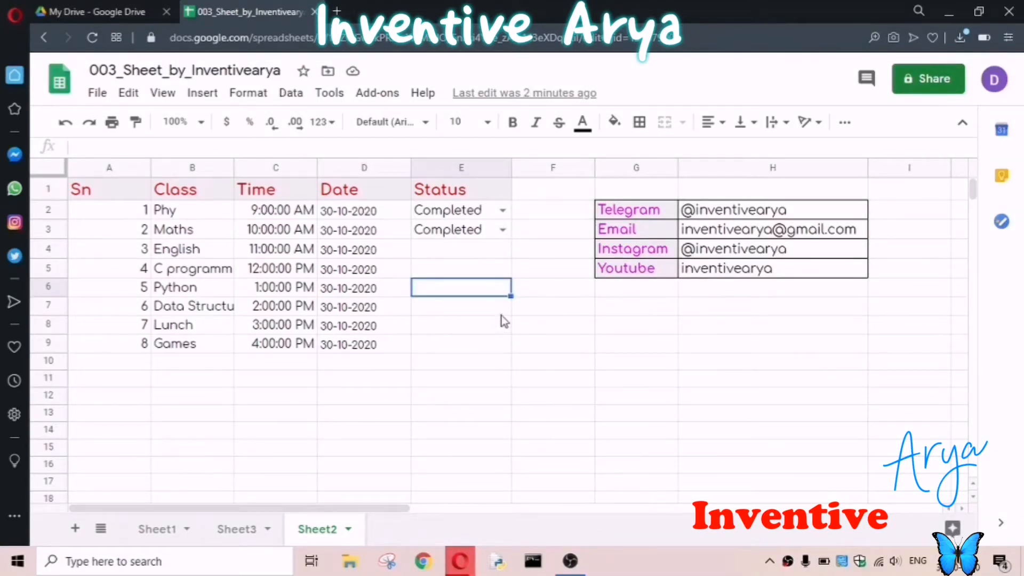
{"action": "left_click", "coordinate": [501, 230]}
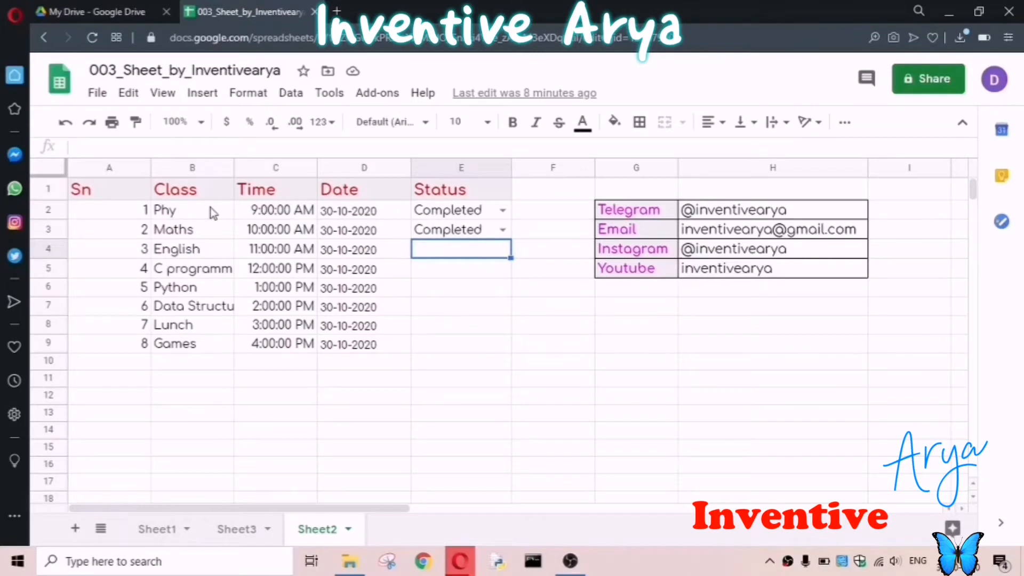
{"action": "left_click", "coordinate": [212, 210]}
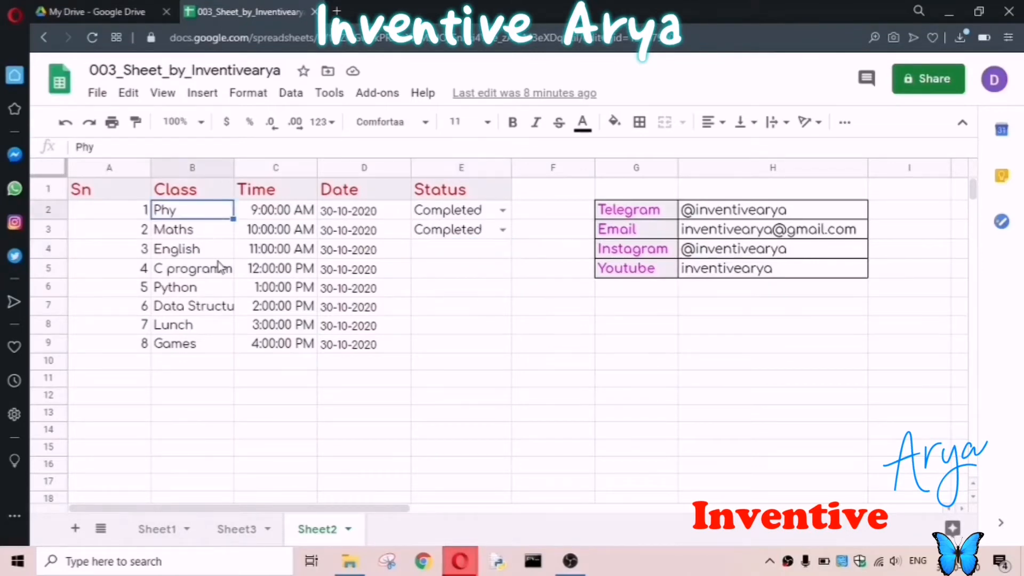
{"action": "left_click", "coordinate": [272, 208]}
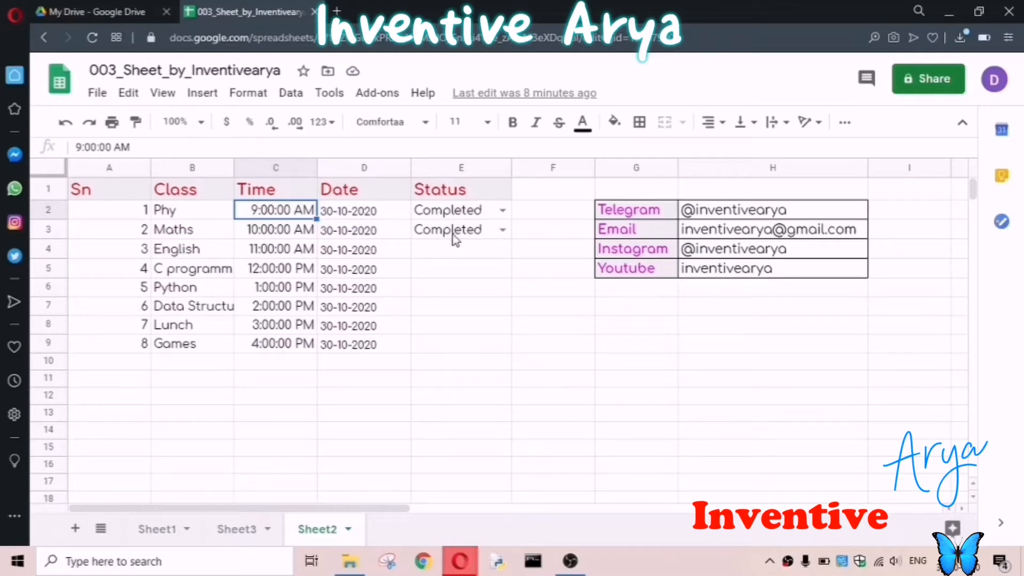
{"action": "left_click", "coordinate": [187, 214]}
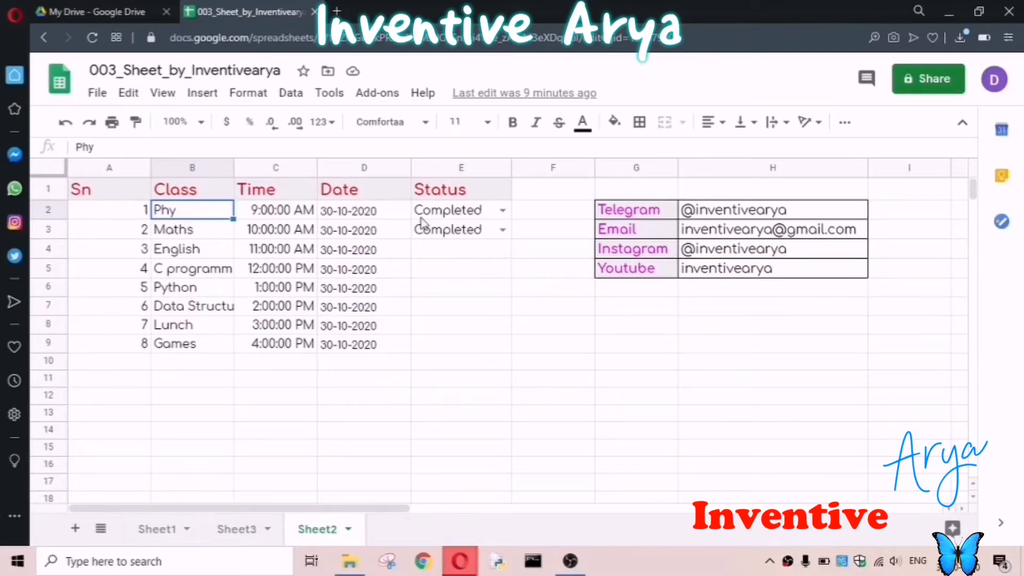
Set the status of the Phy class in E2 to Pending using its existing dropdown
{"action": "left_click", "coordinate": [502, 211]}
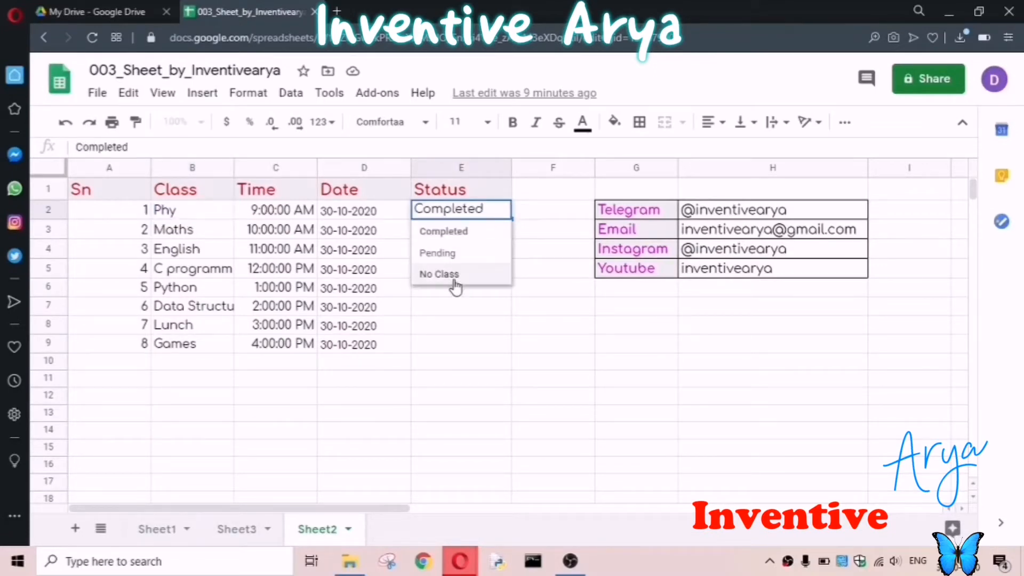
{"action": "left_click", "coordinate": [459, 233]}
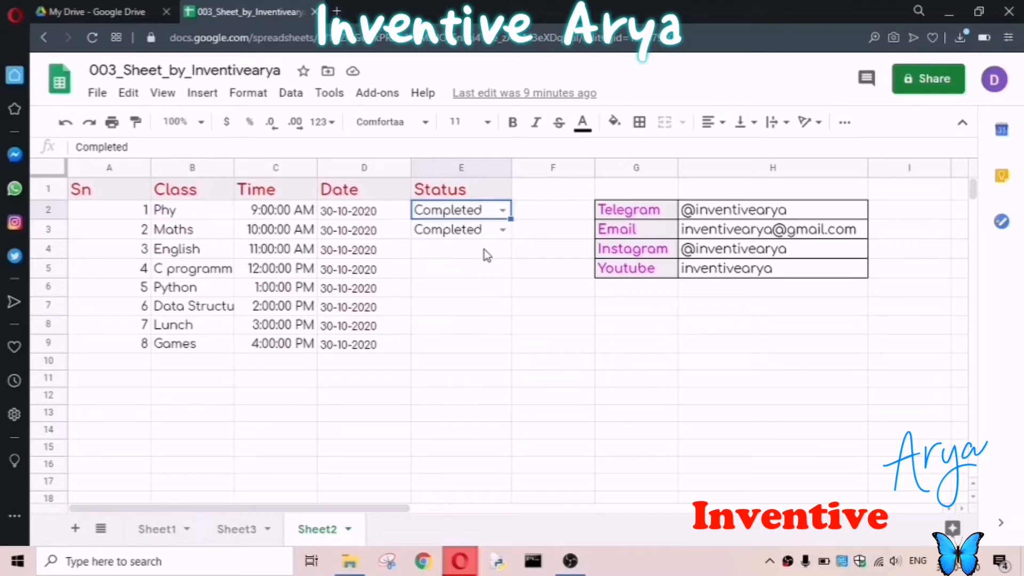
{"action": "left_click", "coordinate": [502, 213]}
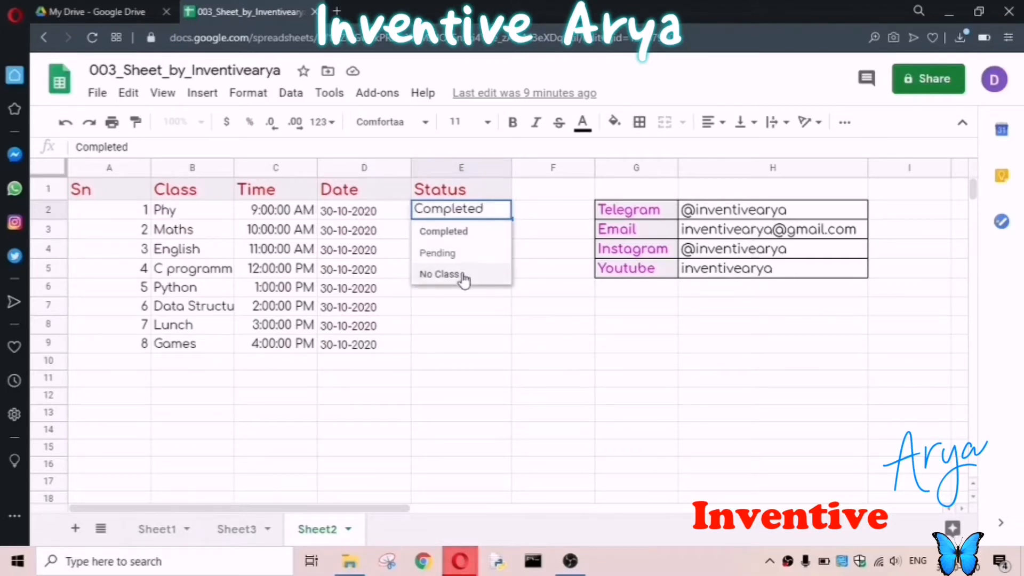
{"action": "left_click", "coordinate": [454, 254]}
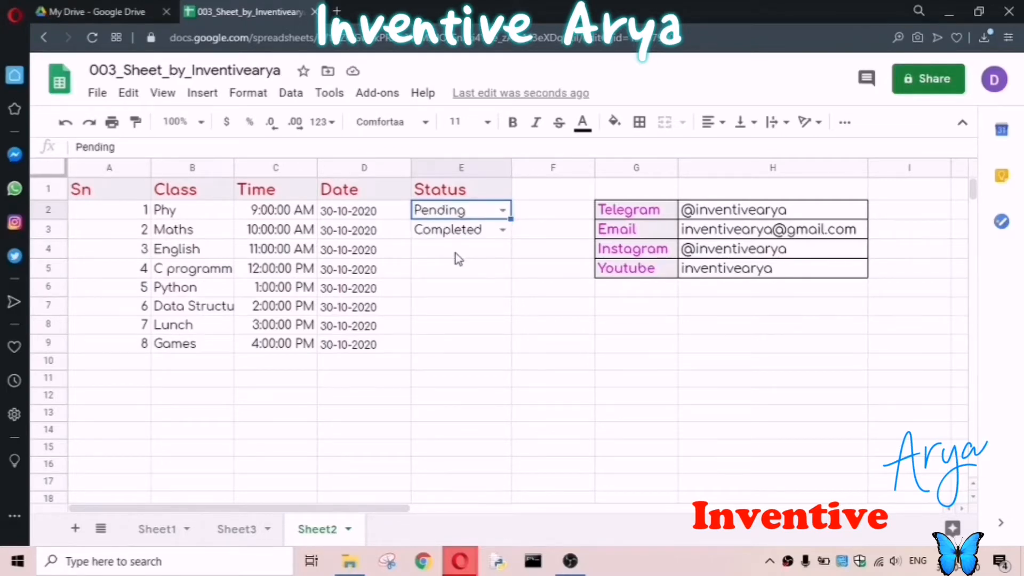
{"action": "left_click", "coordinate": [503, 231]}
{"action": "left_click", "coordinate": [503, 210]}
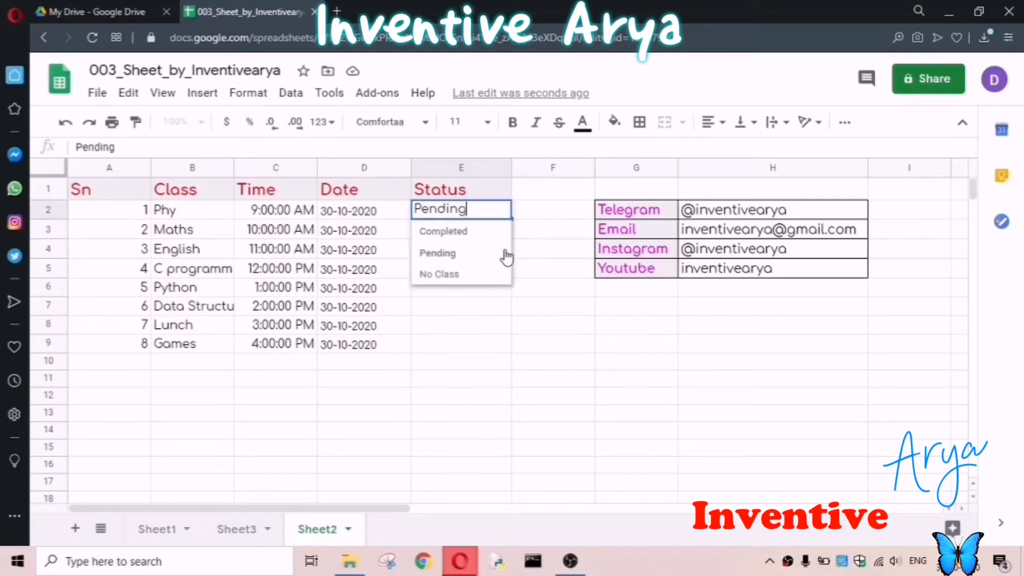
{"action": "left_click", "coordinate": [498, 314]}
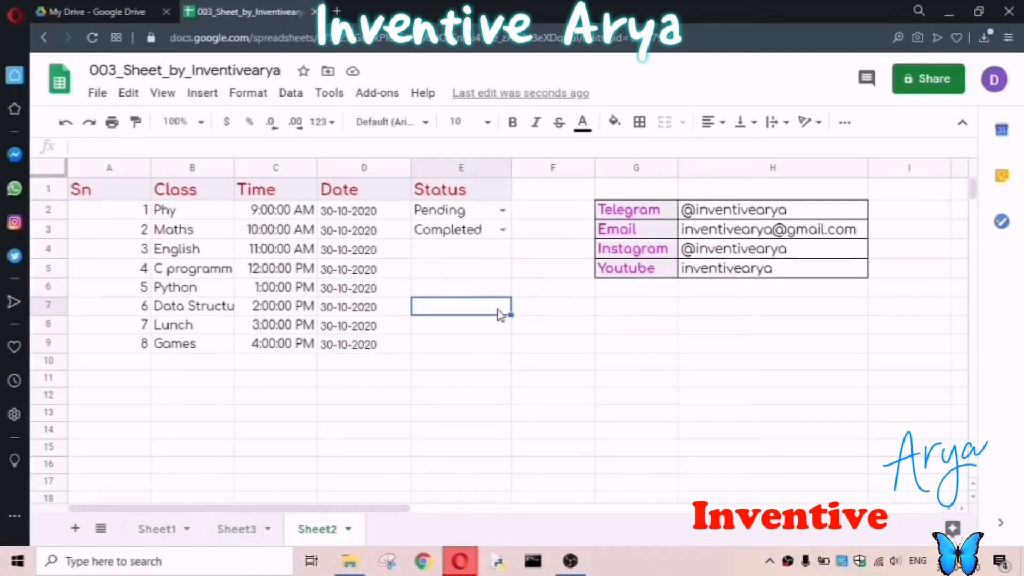
Start a data validation rule for the English class's status cell E4 with List of items as the criteria
{"action": "left_click", "coordinate": [472, 251]}
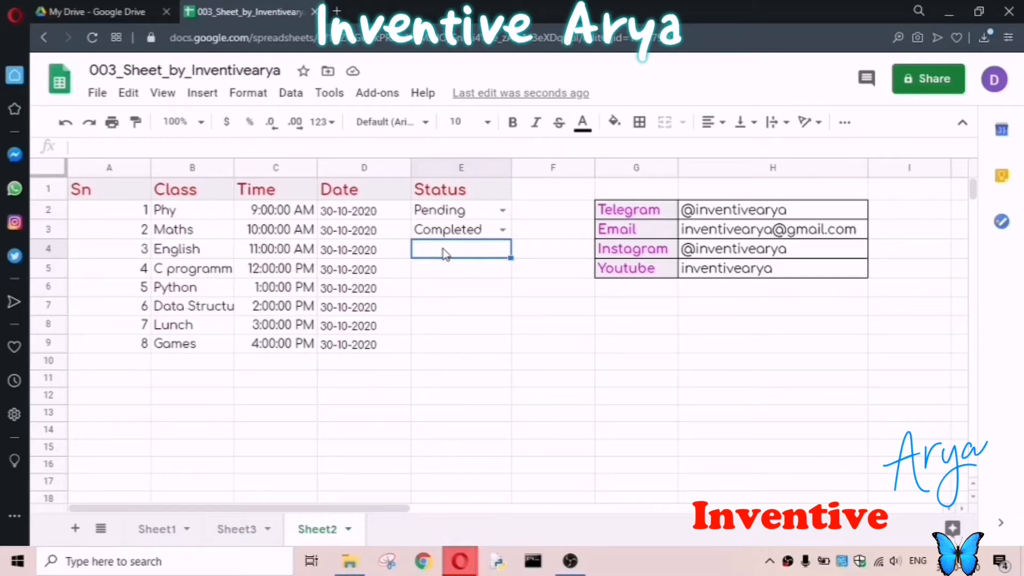
{"action": "right_click", "coordinate": [444, 251]}
{"action": "scroll", "coordinate": [518, 405], "scroll_direction": "down", "scroll_amount": 3}
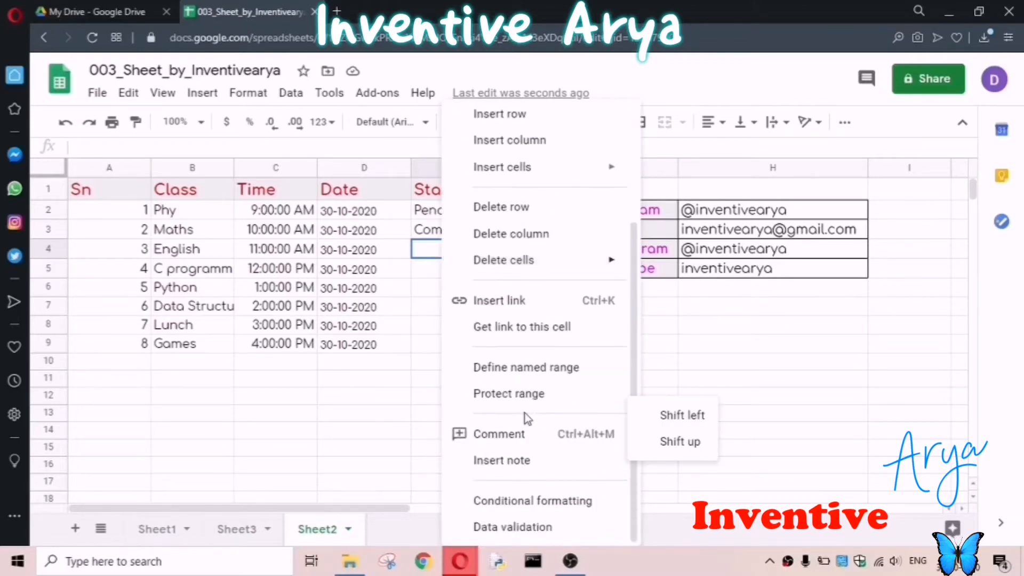
{"action": "left_click", "coordinate": [527, 528]}
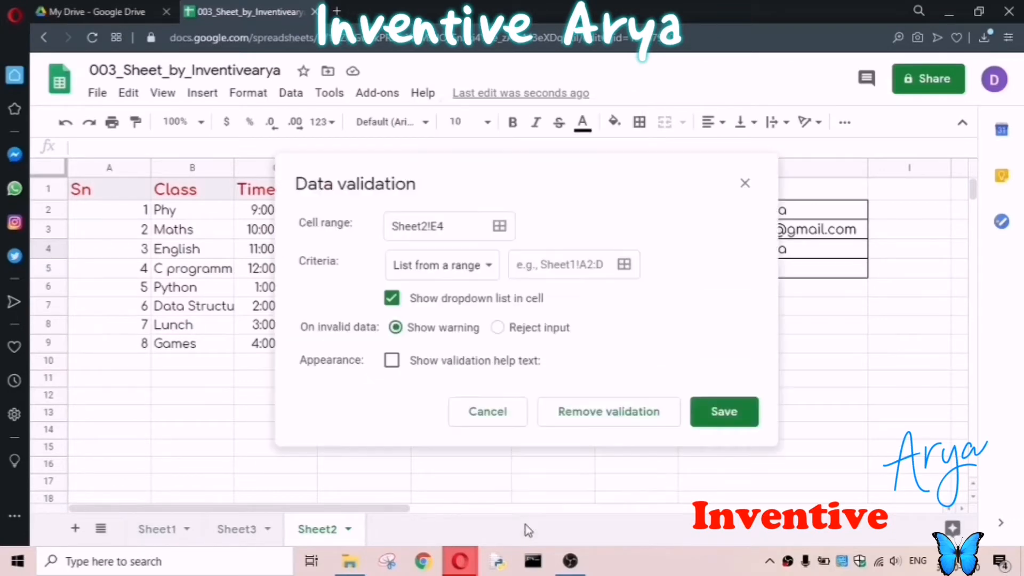
{"action": "left_click", "coordinate": [465, 269]}
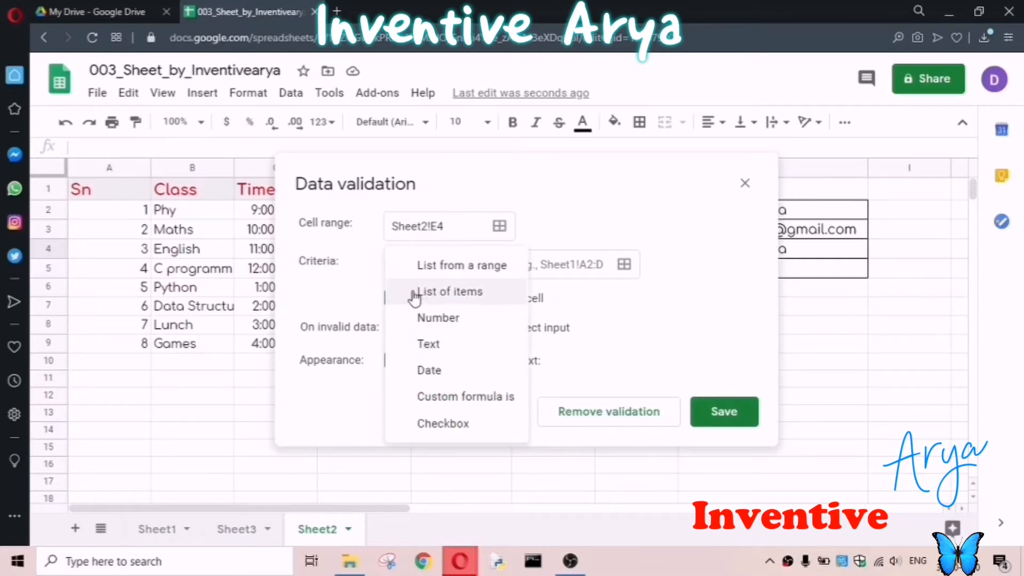
{"action": "left_click", "coordinate": [460, 295]}
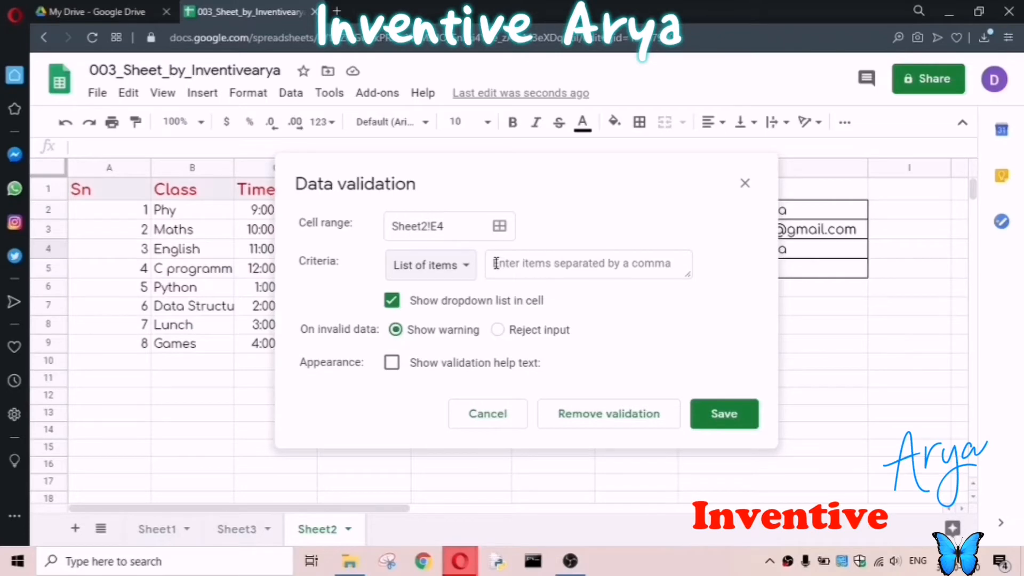
Enter Completed,Pending,No Class as the list items, enable the validation help text, and save the rule
{"action": "left_click", "coordinate": [619, 266]}
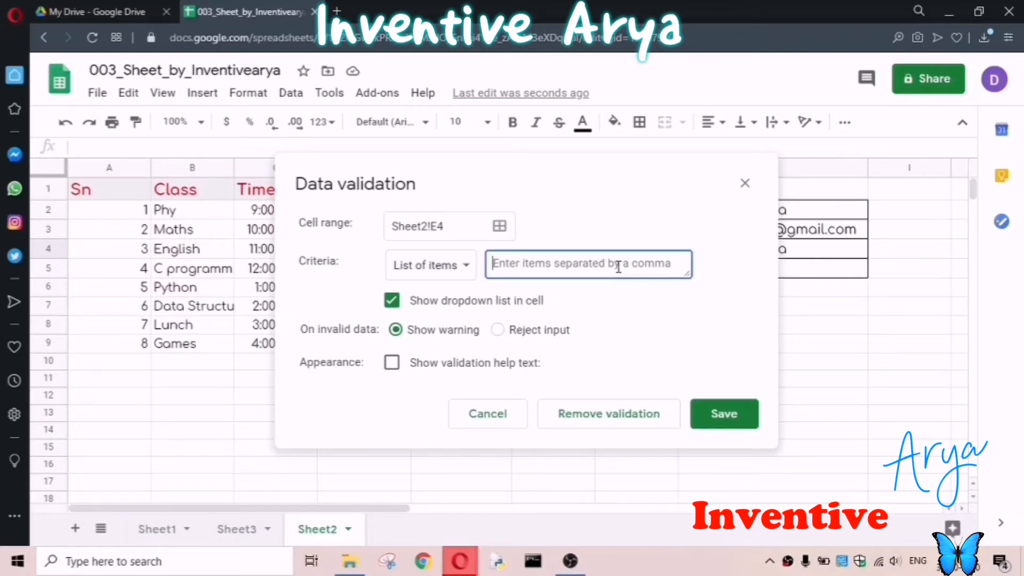
{"action": "type", "text": "Completed"}
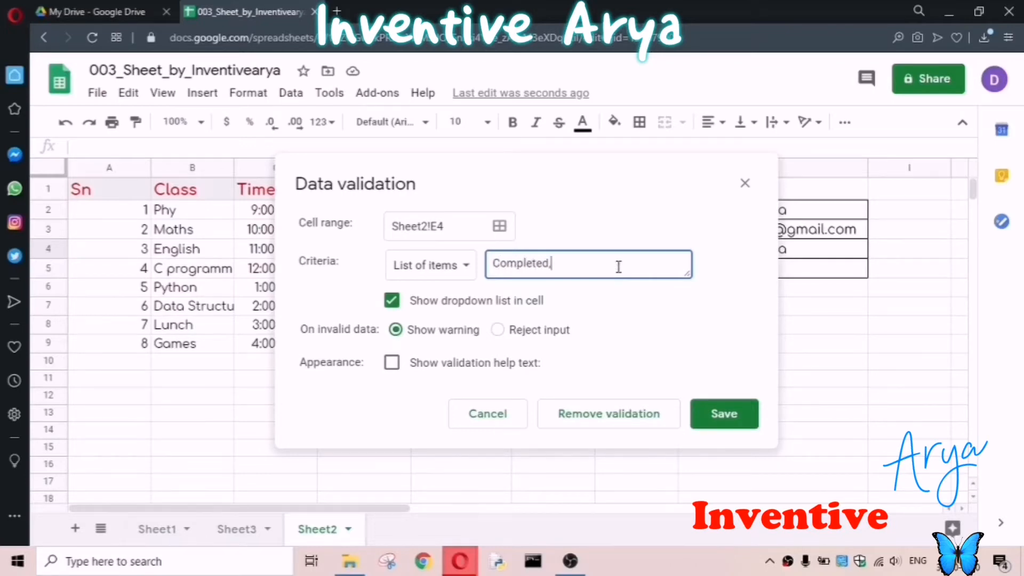
{"action": "type", "text": ",Pending,No Class"}
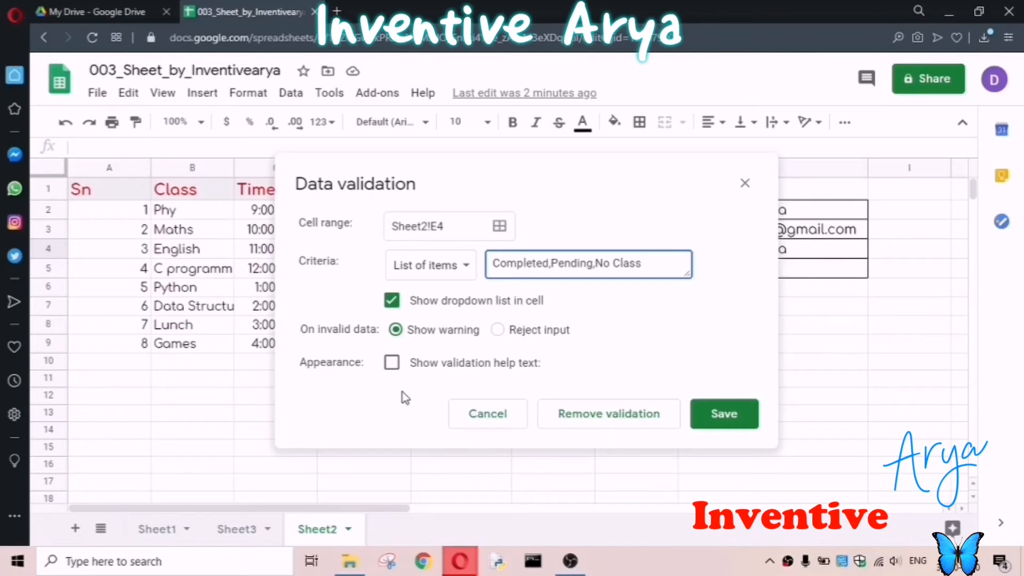
{"action": "left_click", "coordinate": [392, 363]}
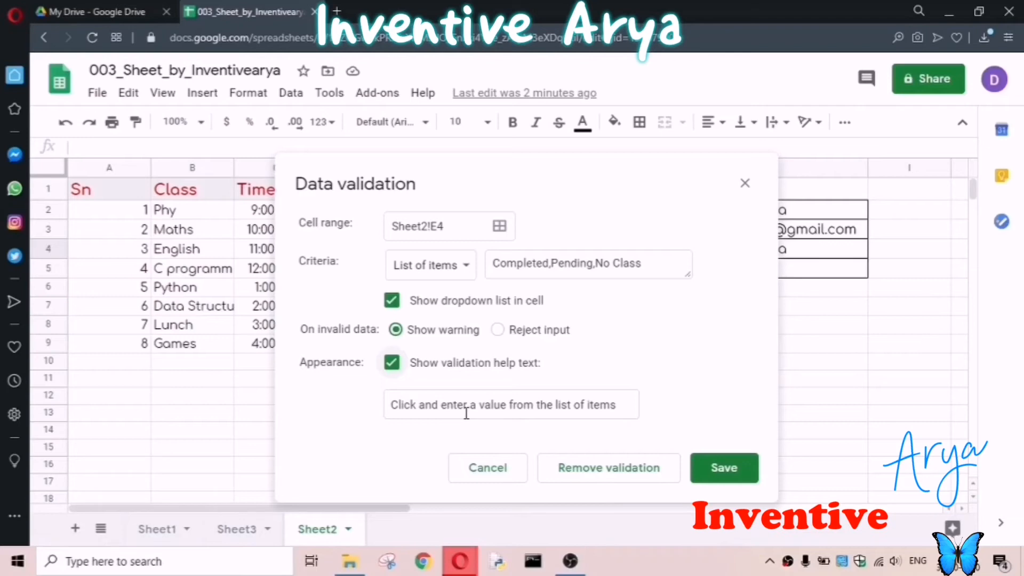
{"action": "left_click", "coordinate": [724, 470]}
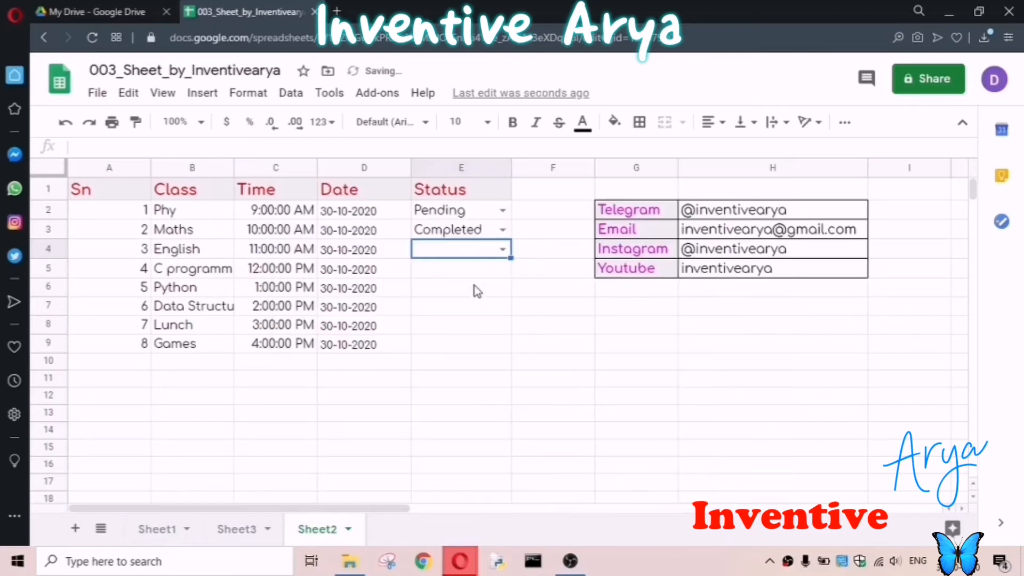
Test the E4 dropdown with Completed, Pending and No Class, and clear the cell's value
{"action": "left_click", "coordinate": [501, 249]}
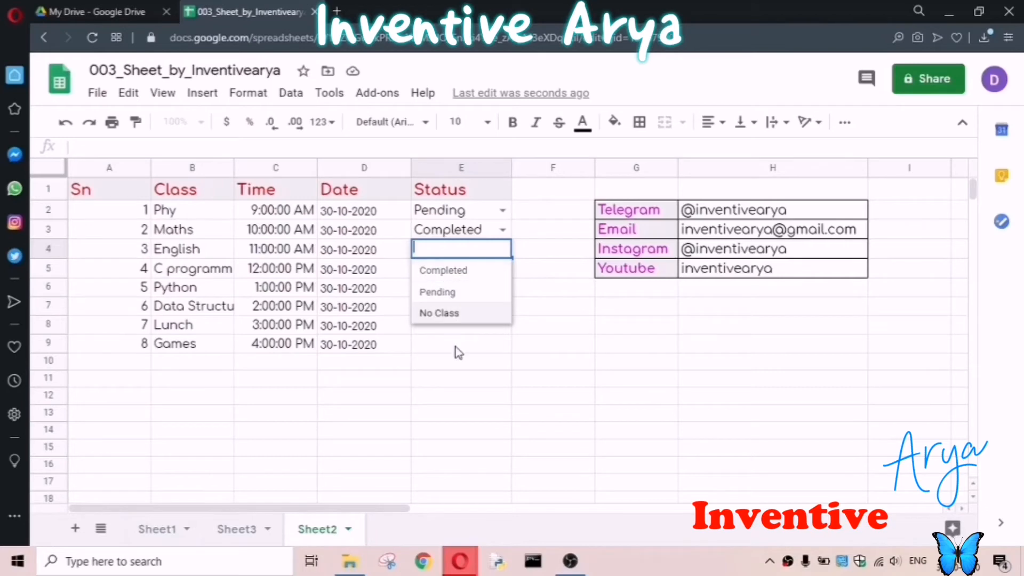
{"action": "left_click", "coordinate": [456, 275]}
{"action": "left_click", "coordinate": [503, 249]}
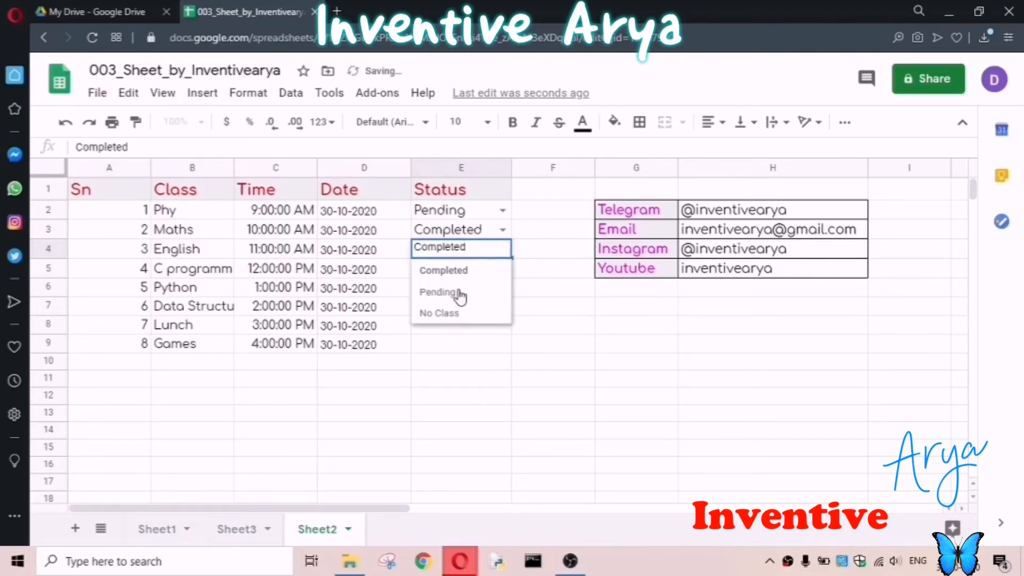
{"action": "left_click", "coordinate": [458, 292]}
{"action": "left_click", "coordinate": [503, 250]}
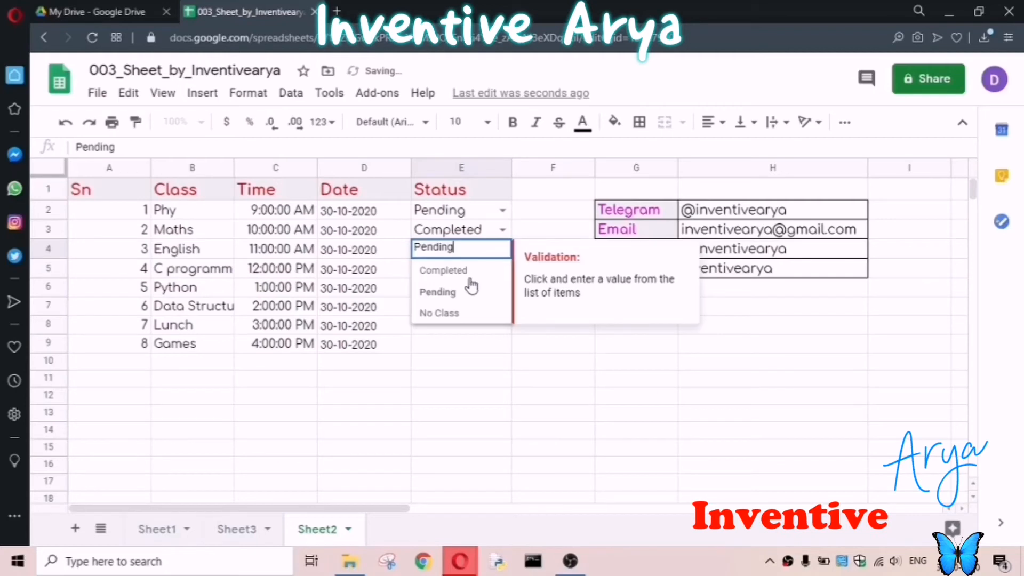
{"action": "left_click", "coordinate": [455, 314]}
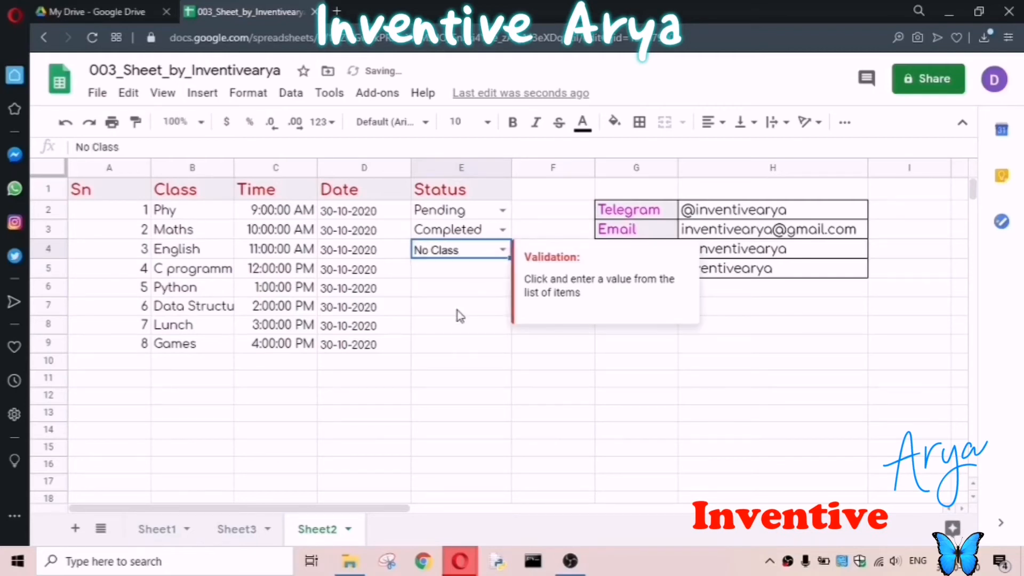
{"action": "key", "text": "Delete"}
{"action": "left_click", "coordinate": [486, 276]}
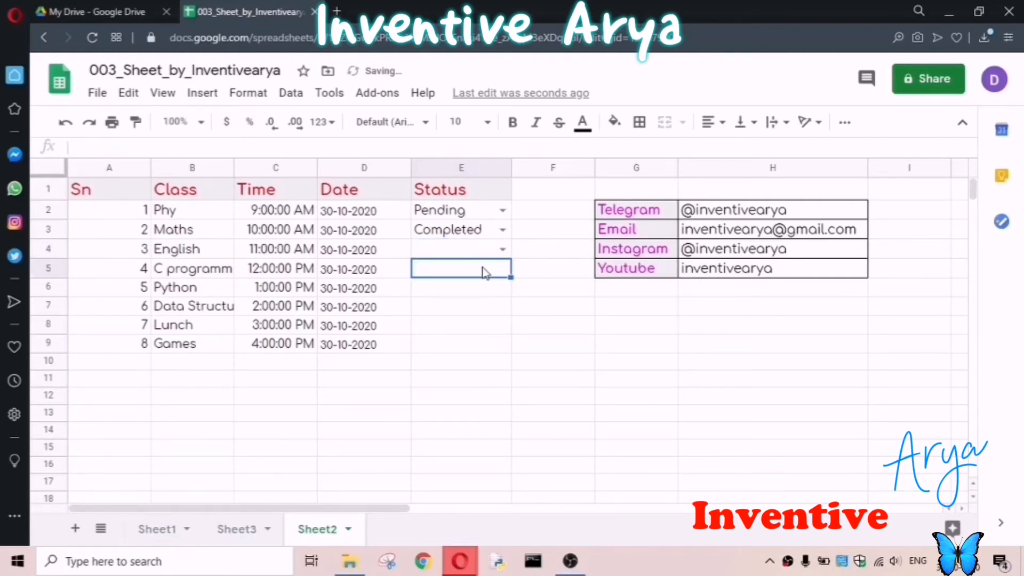
Fill the Completed status and its dropdown from E3 down to E12
{"action": "left_click", "coordinate": [486, 235]}
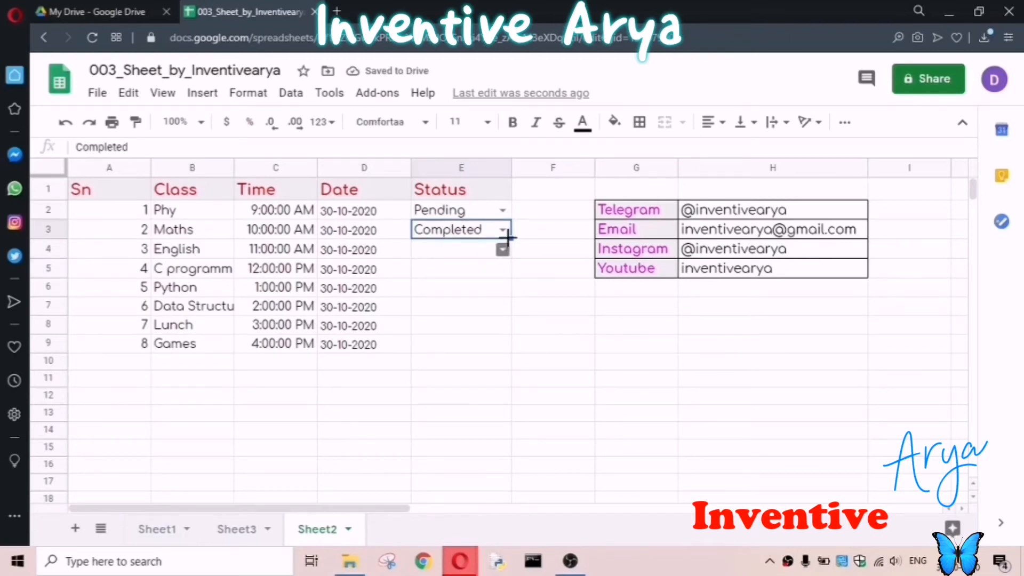
{"action": "left_click_drag", "start_coordinate": [510, 238], "coordinate": [515, 398]}
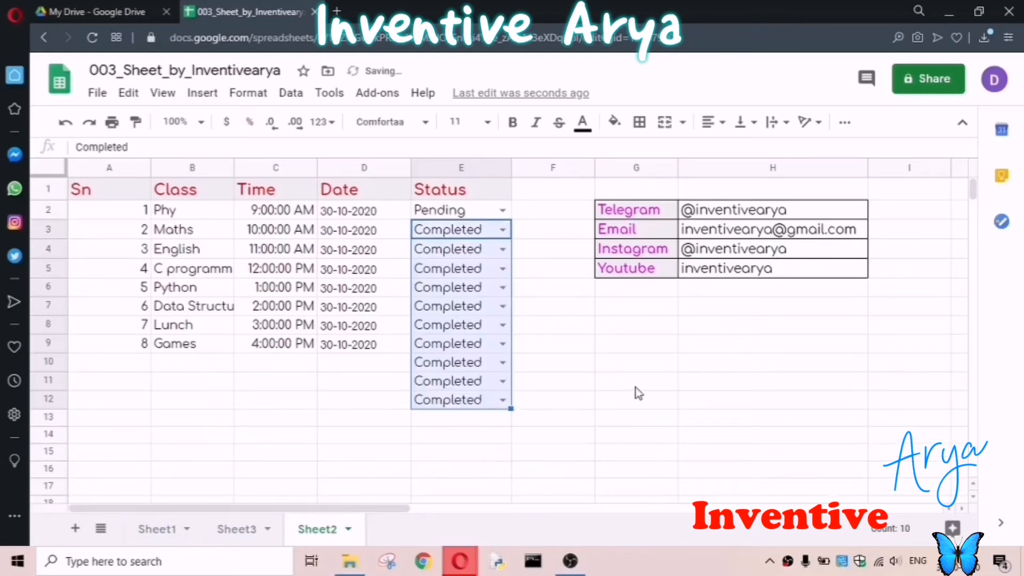
{"action": "left_click", "coordinate": [578, 389]}
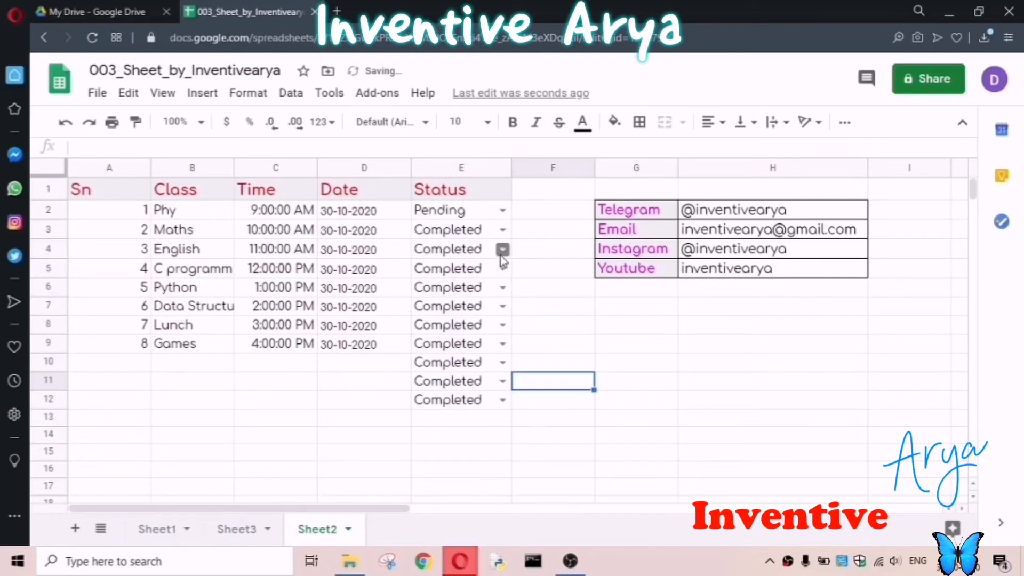
Set the Maths and English class statuses in E3 and E4 to Pending
{"action": "left_click", "coordinate": [503, 230]}
{"action": "left_click", "coordinate": [472, 271]}
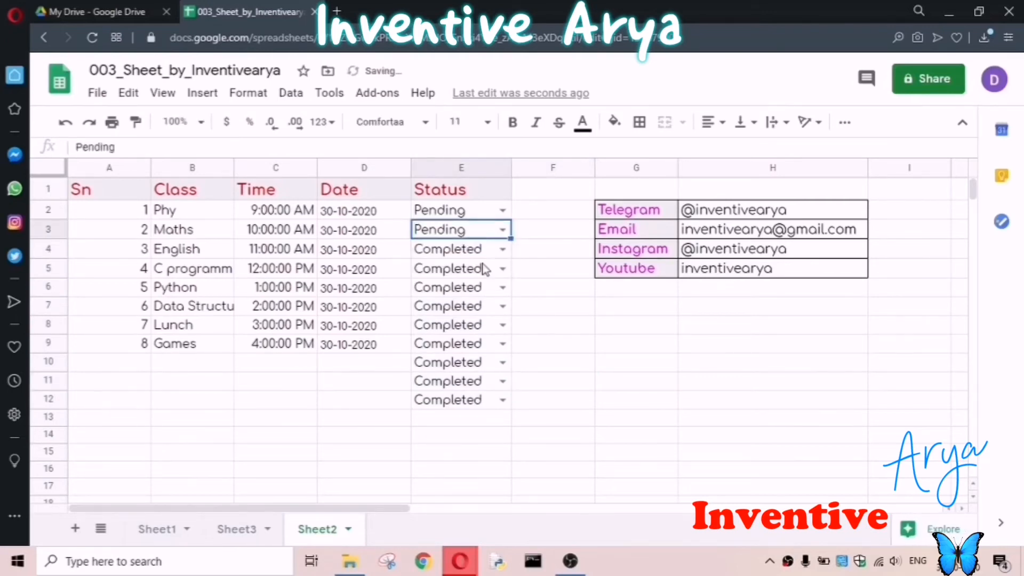
{"action": "left_click", "coordinate": [502, 250]}
{"action": "left_click", "coordinate": [474, 292]}
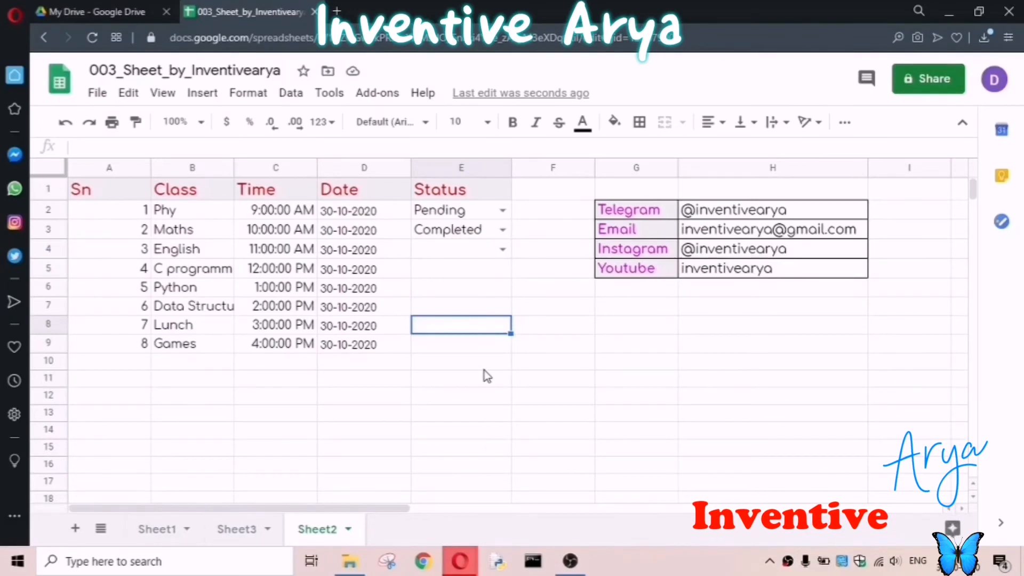
{"action": "left_click", "coordinate": [485, 368]}
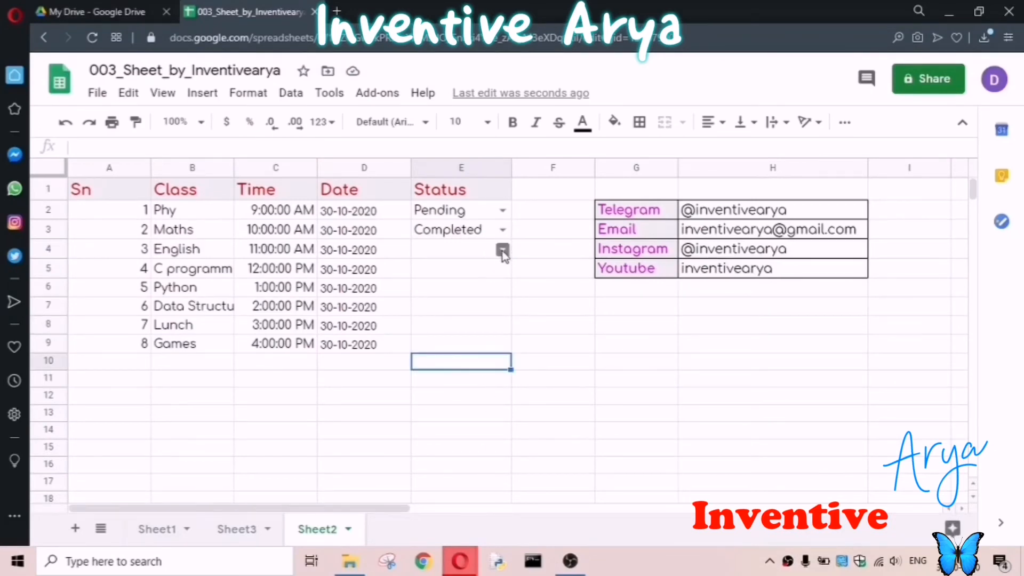
{"action": "left_click", "coordinate": [503, 253]}
{"action": "left_click", "coordinate": [490, 348]}
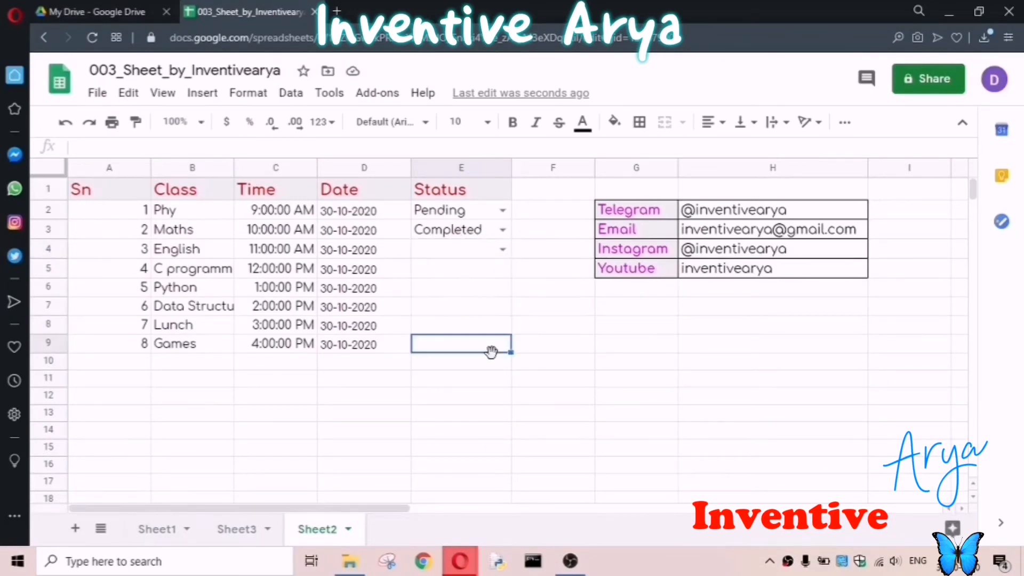
{"action": "left_click", "coordinate": [485, 276]}
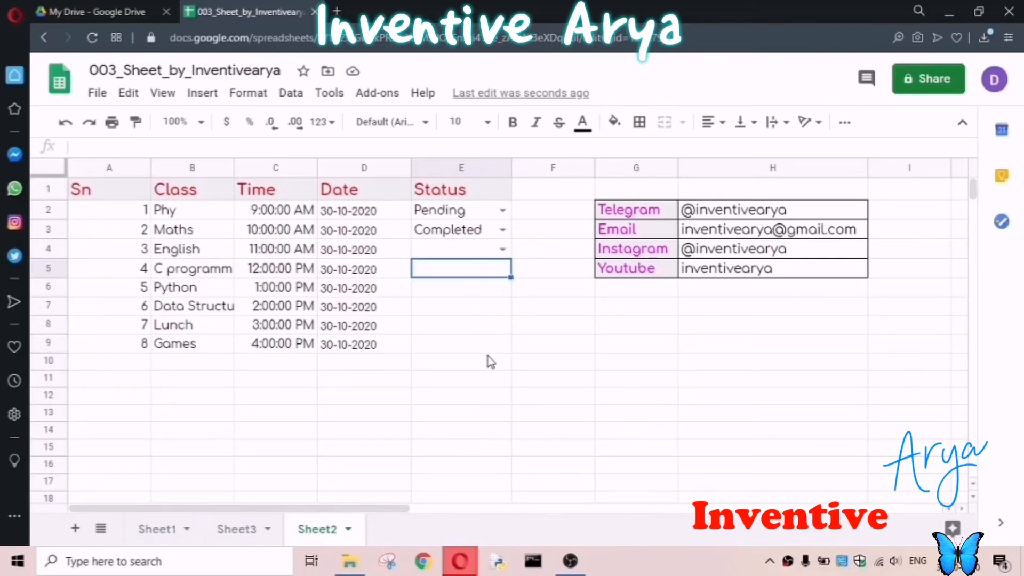
{"action": "left_click", "coordinate": [476, 290]}
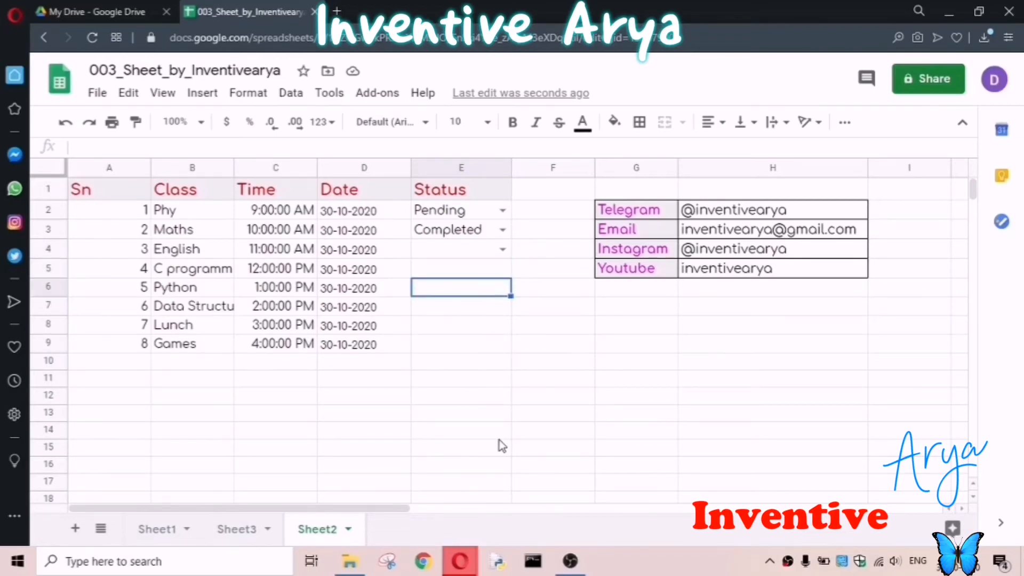
Enter jan in cell E6 of the Status column
{"action": "double_click", "coordinate": [477, 298]}
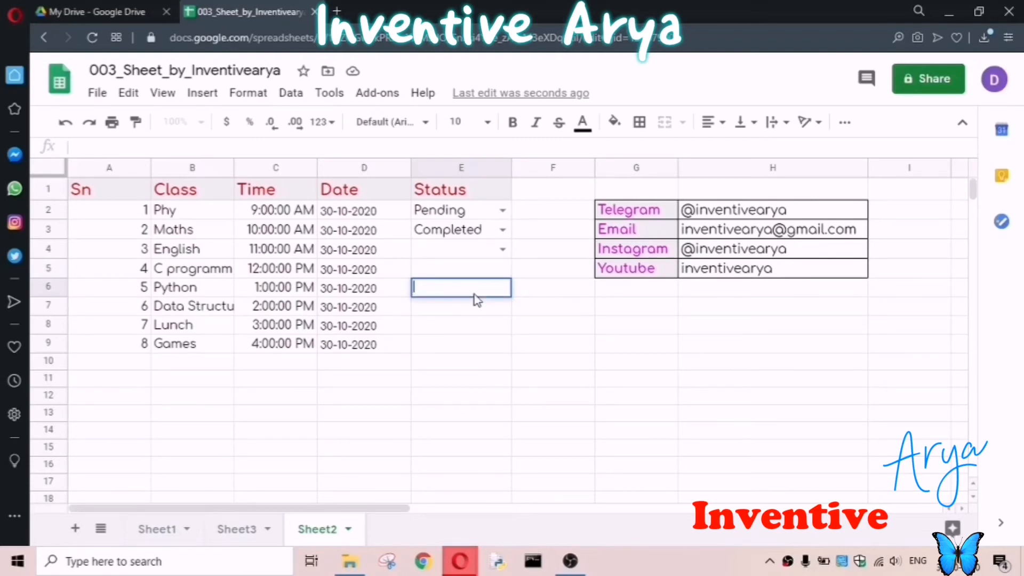
{"action": "type", "text": "jan"}
{"action": "key", "text": "Return"}
{"action": "left_click", "coordinate": [487, 293]}
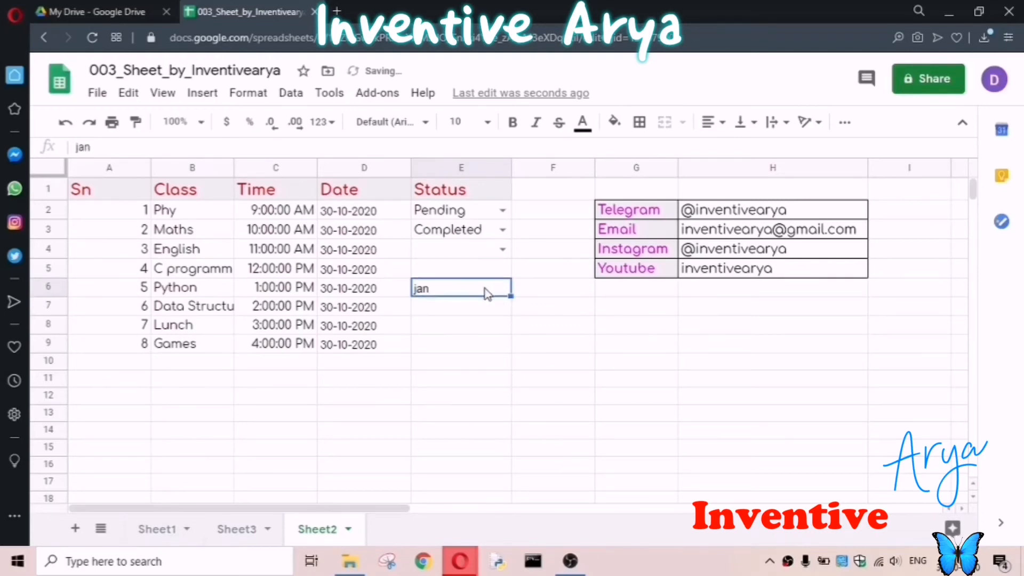
Autofill the month series from jan in E6 down to dec in E17
{"action": "left_click", "coordinate": [455, 312]}
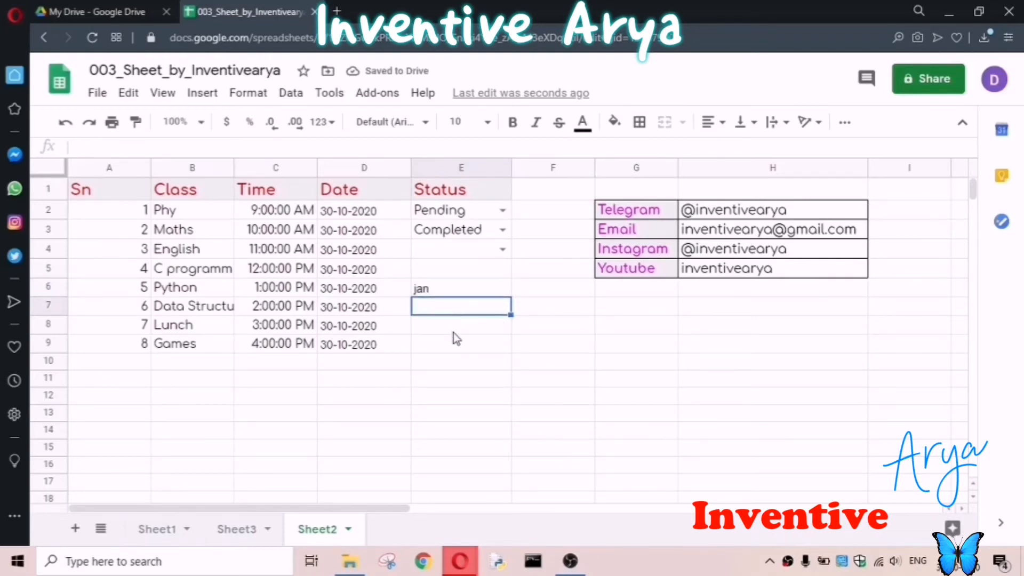
{"action": "left_click", "coordinate": [453, 333]}
{"action": "left_click", "coordinate": [453, 350]}
{"action": "left_click", "coordinate": [449, 293]}
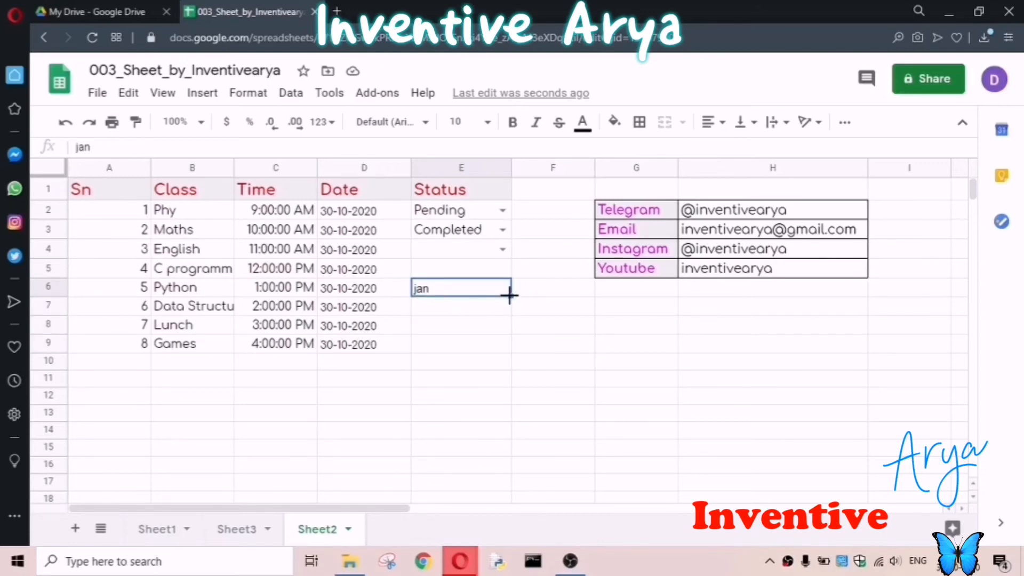
{"action": "left_click_drag", "start_coordinate": [510, 294], "coordinate": [499, 483]}
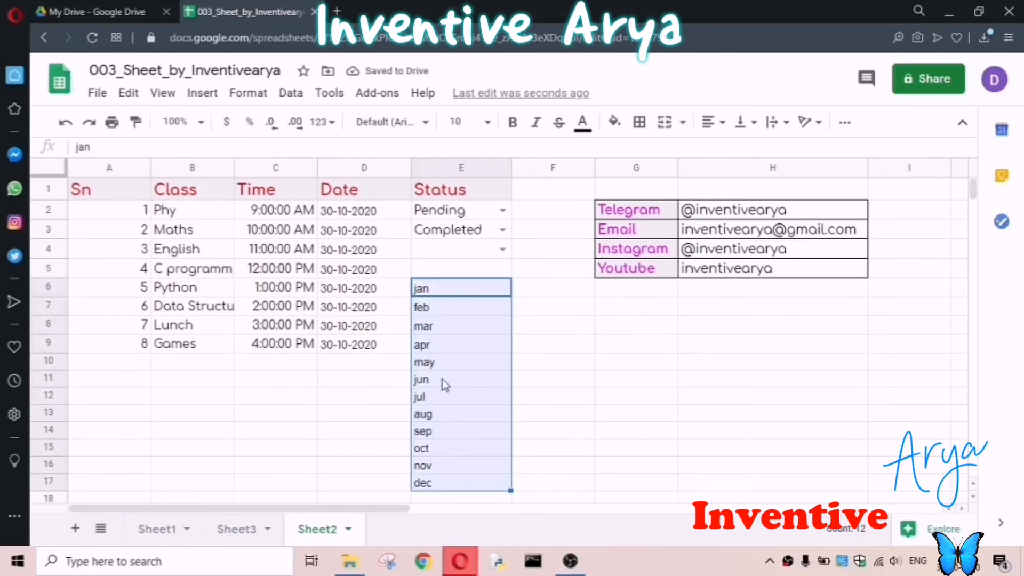
{"action": "left_click", "coordinate": [529, 457]}
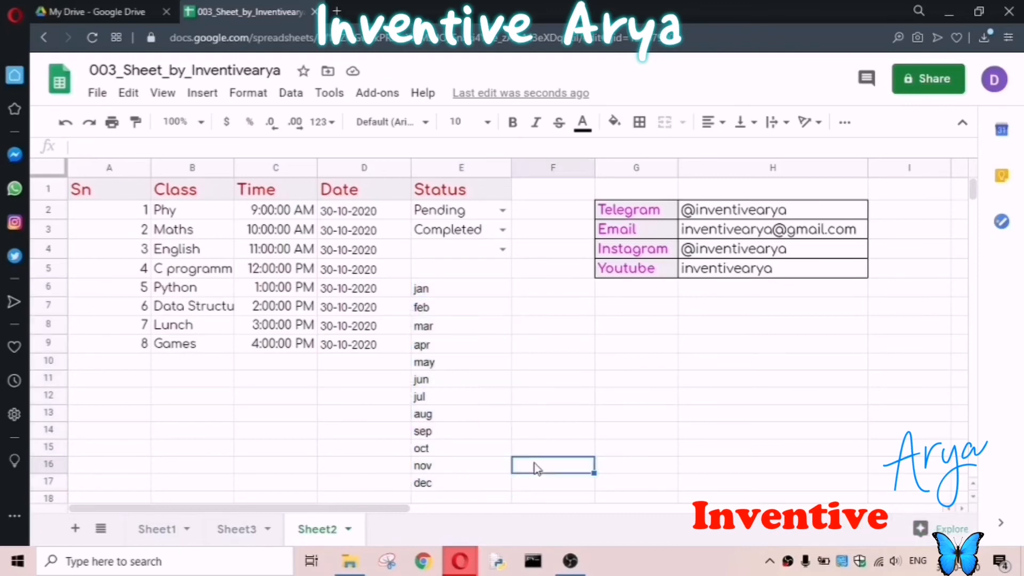
{"action": "left_click", "coordinate": [457, 292]}
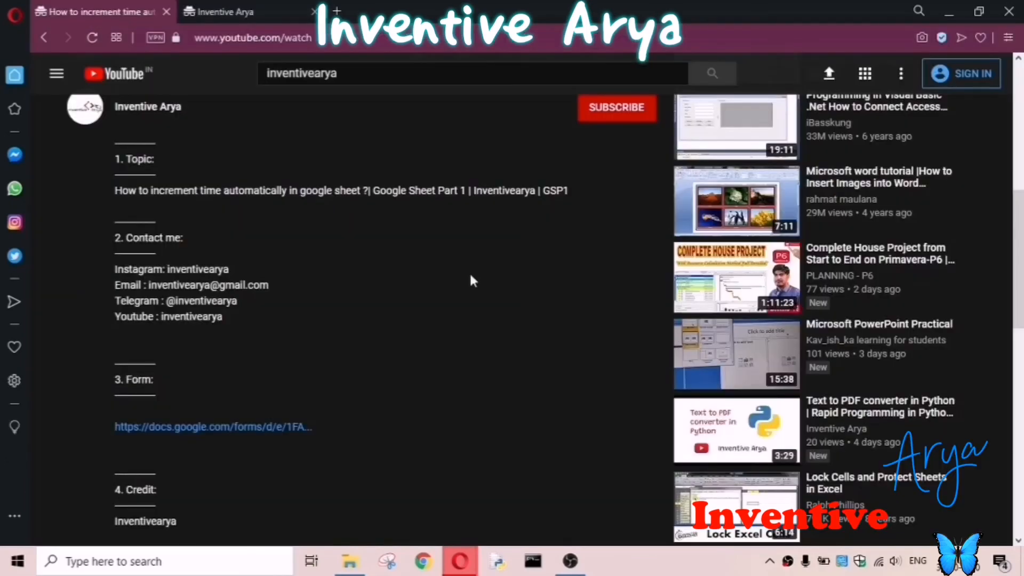
Switch to the YouTube video page and open the Google Forms link under the Form heading of its description
{"action": "scroll", "coordinate": [342, 320], "scroll_direction": "down", "scroll_amount": 1}
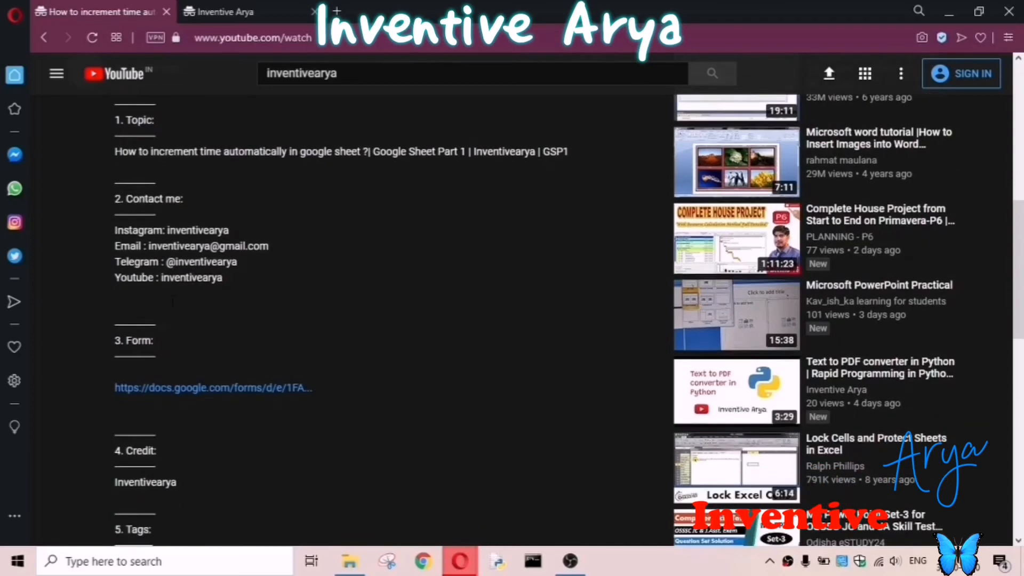
{"action": "left_click_drag", "start_coordinate": [116, 302], "coordinate": [142, 306]}
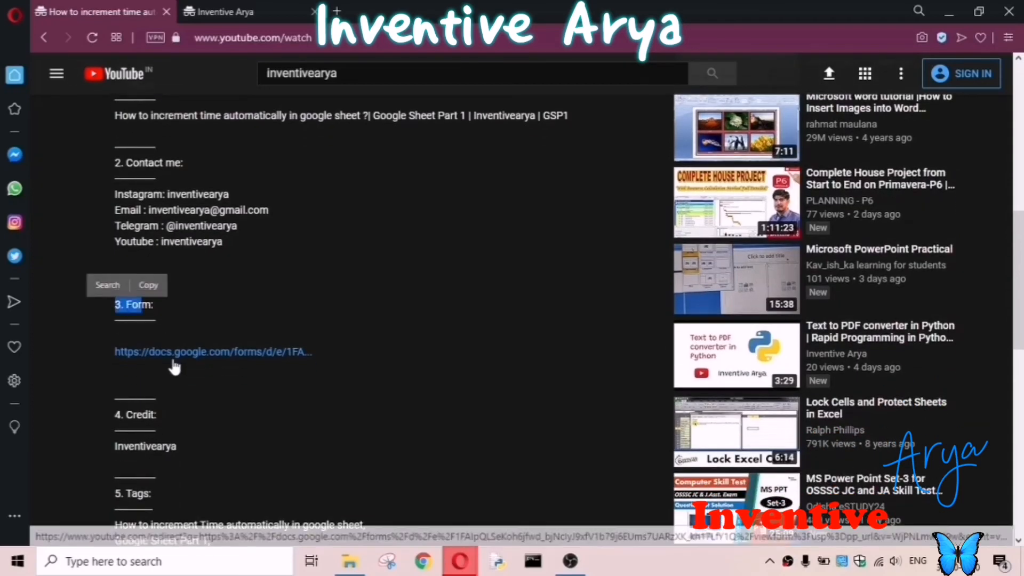
{"action": "left_click", "coordinate": [172, 354]}
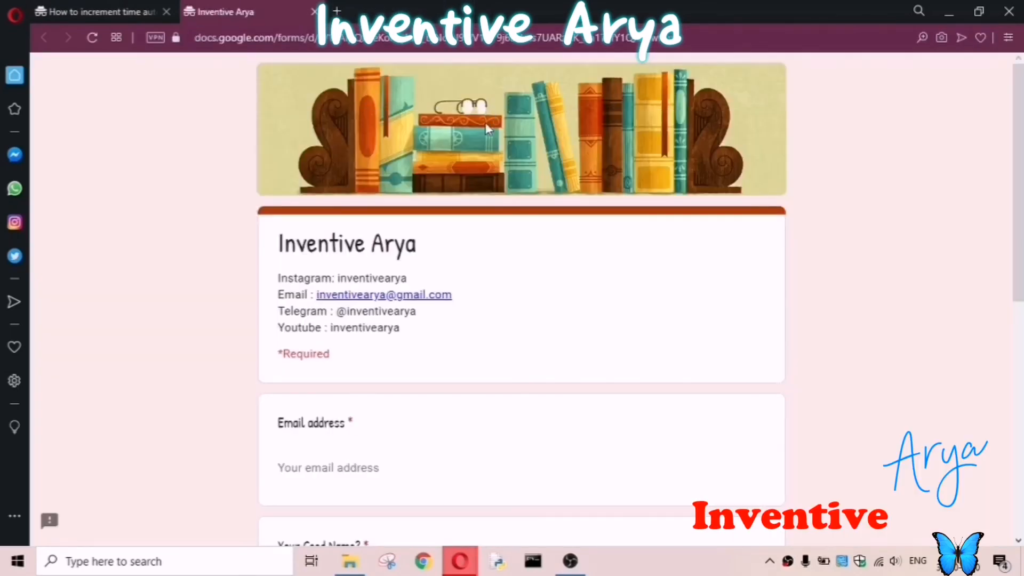
Examine the contact form's email, name, optional phone or Instagram ID, and question fields down to its submit option
{"action": "scroll", "coordinate": [248, 239], "scroll_direction": "down", "scroll_amount": 2}
{"action": "scroll", "coordinate": [250, 239], "scroll_direction": "down", "scroll_amount": 3}
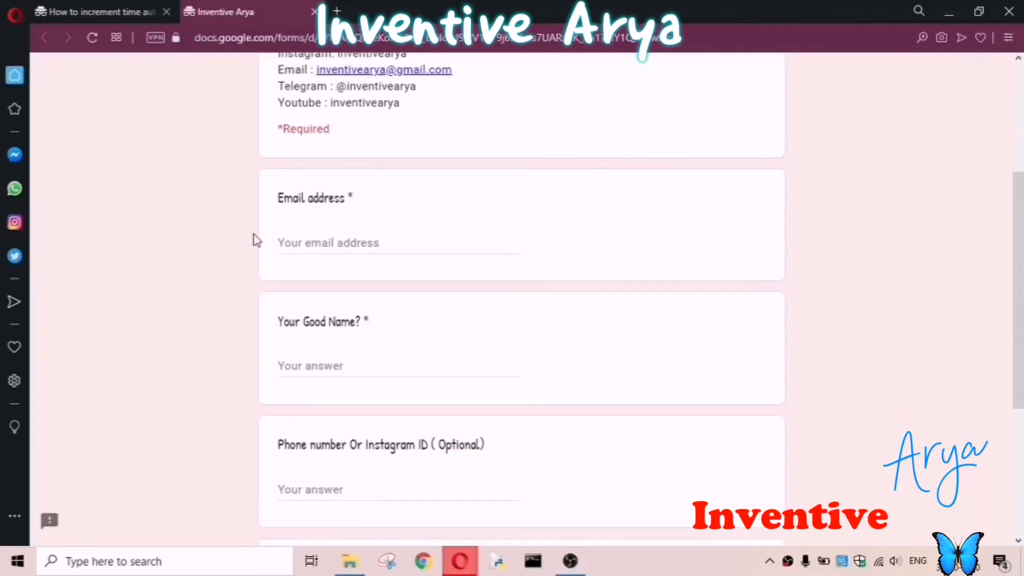
{"action": "left_click", "coordinate": [327, 238]}
{"action": "scroll", "coordinate": [326, 238], "scroll_direction": "down", "scroll_amount": 1}
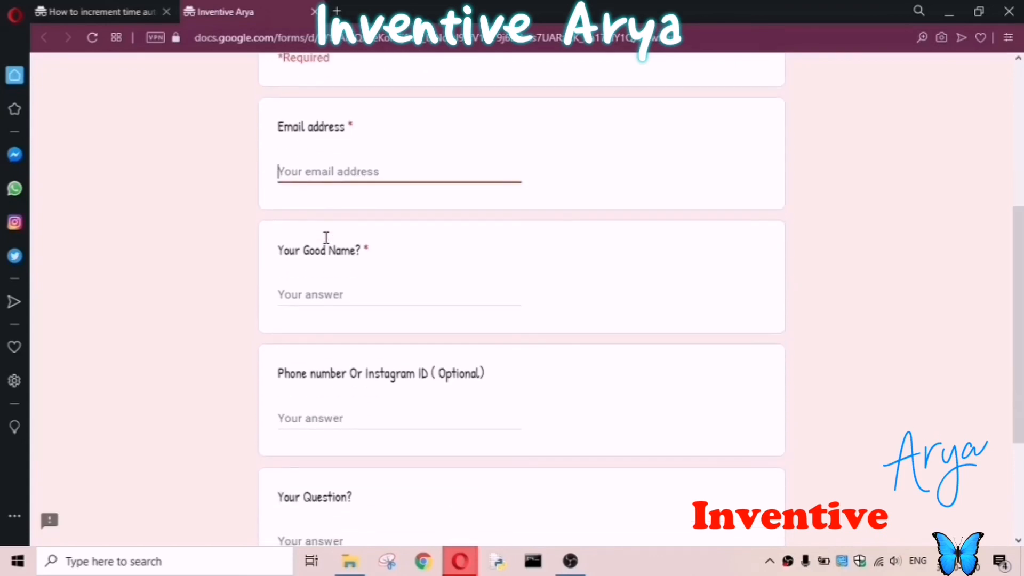
{"action": "left_click", "coordinate": [338, 288]}
{"action": "scroll", "coordinate": [341, 290], "scroll_direction": "down", "scroll_amount": 3}
{"action": "left_click", "coordinate": [331, 259]}
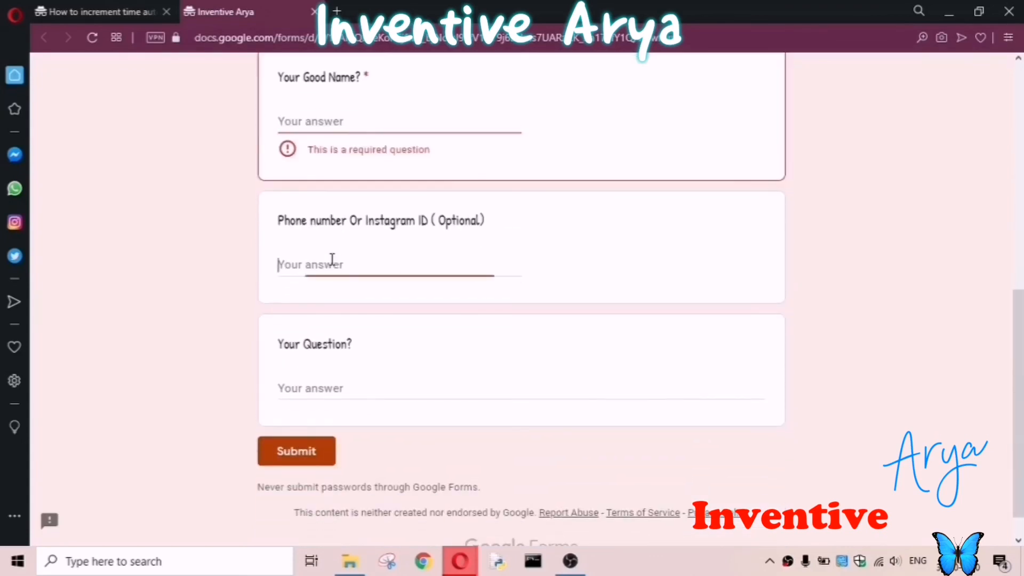
{"action": "left_click_drag", "start_coordinate": [435, 220], "coordinate": [500, 223]}
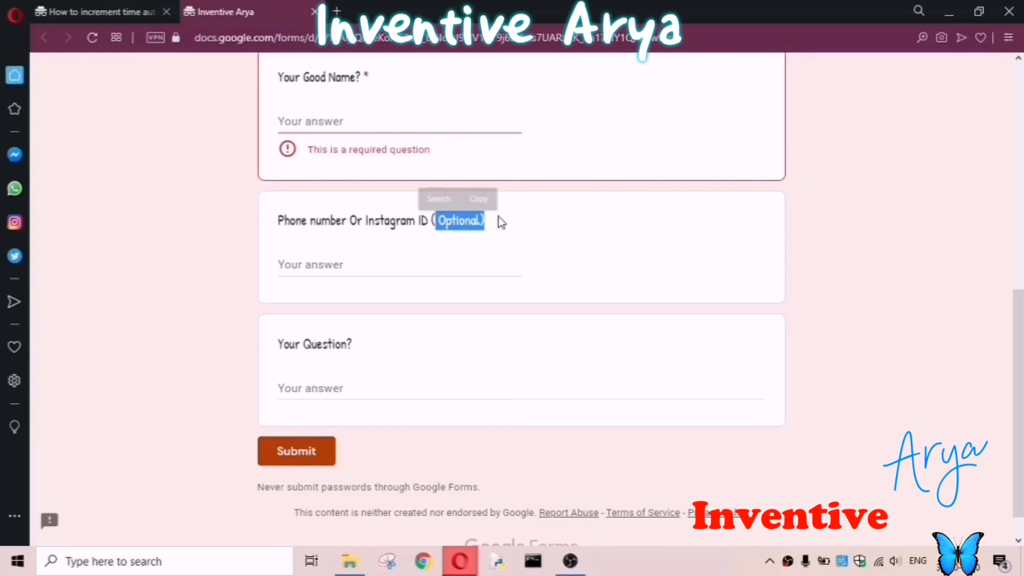
{"action": "left_click", "coordinate": [241, 265]}
{"action": "scroll", "coordinate": [270, 261], "scroll_direction": "down", "scroll_amount": 1}
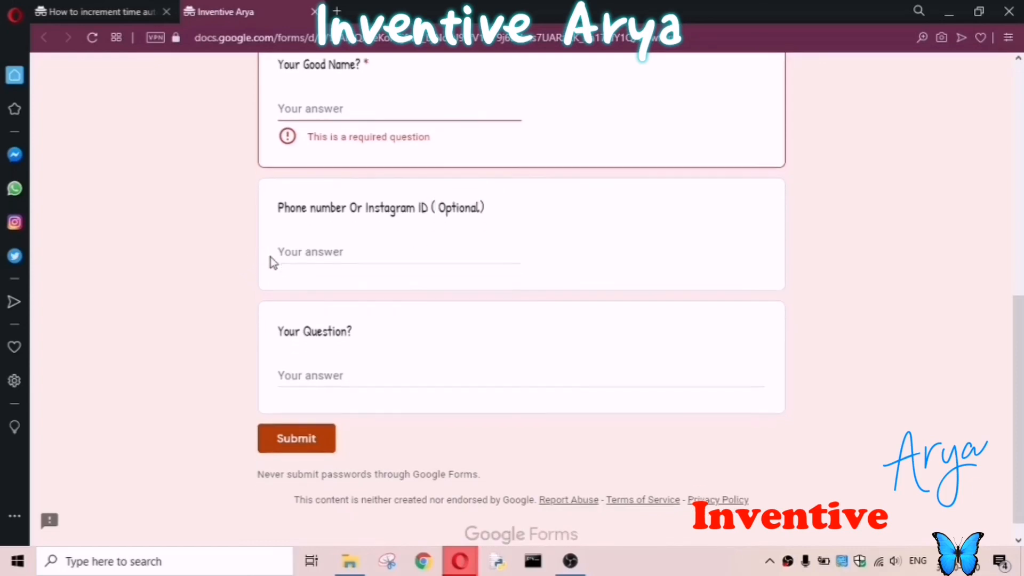
{"action": "left_click", "coordinate": [315, 348]}
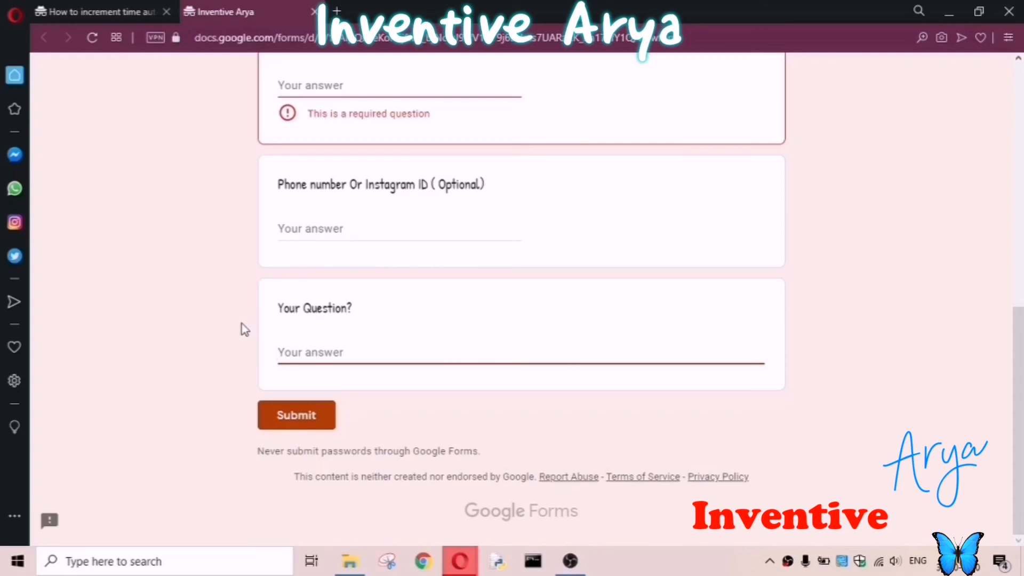
{"action": "left_click", "coordinate": [294, 416]}
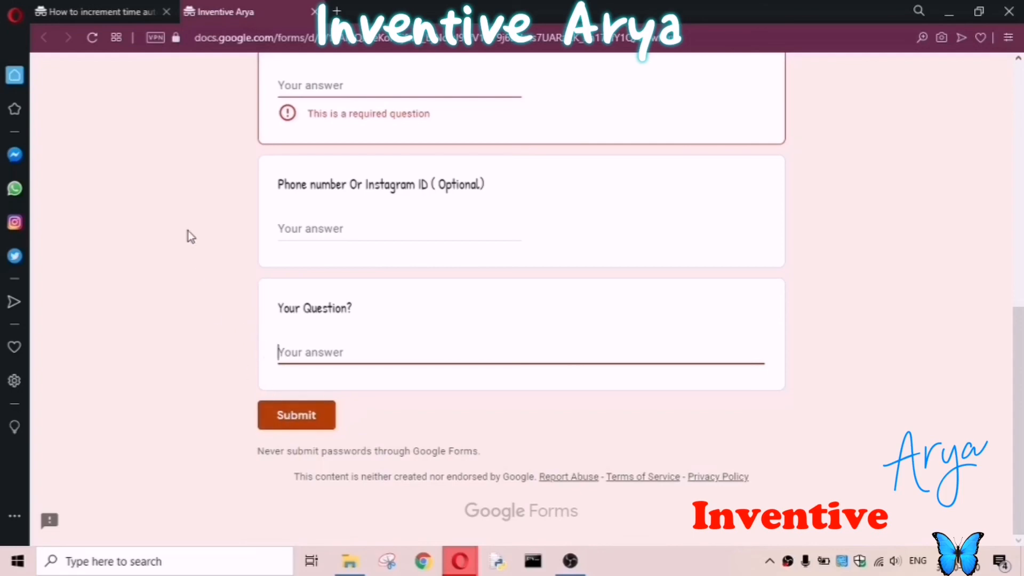